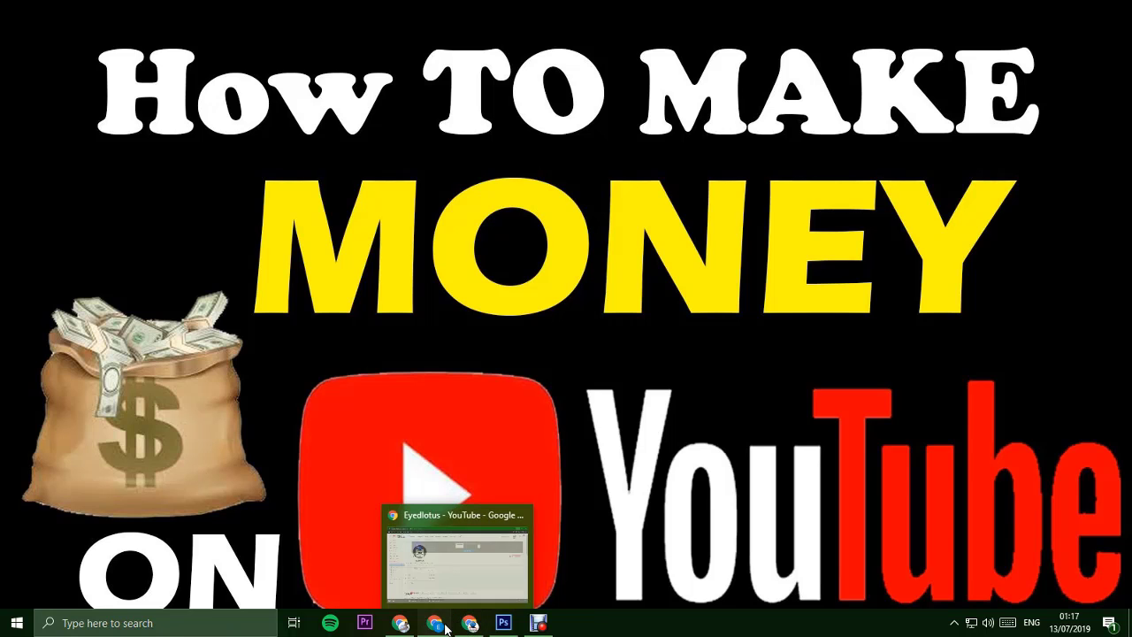
Bring Chrome back to the Canva tab showing the Green Gaming Youtube Channel Art design.
click(434, 622)
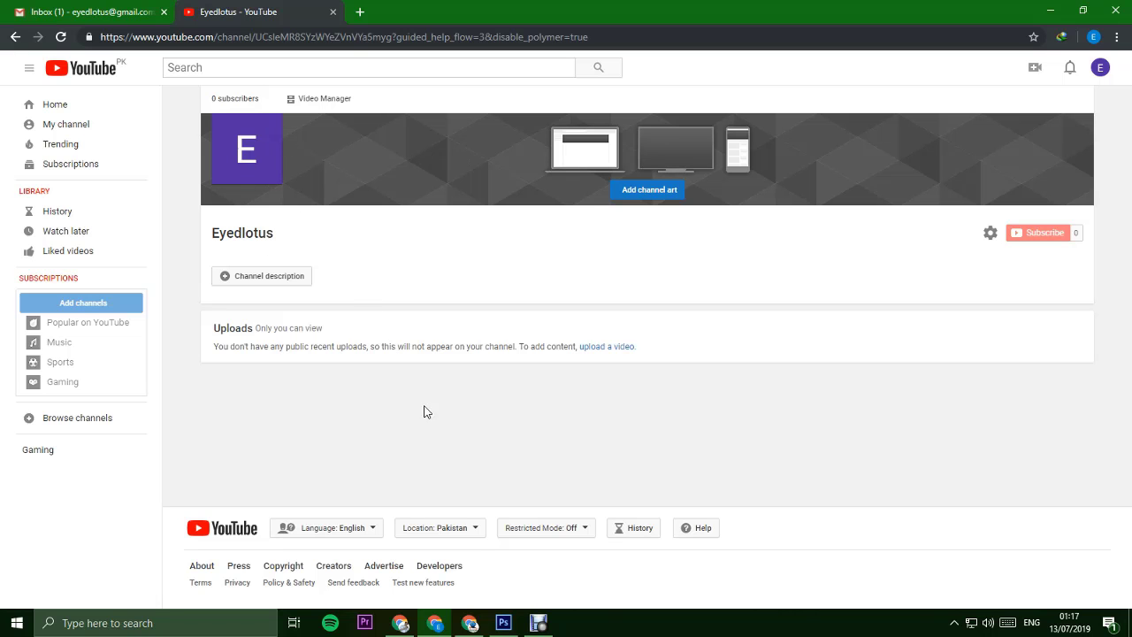
click(470, 619)
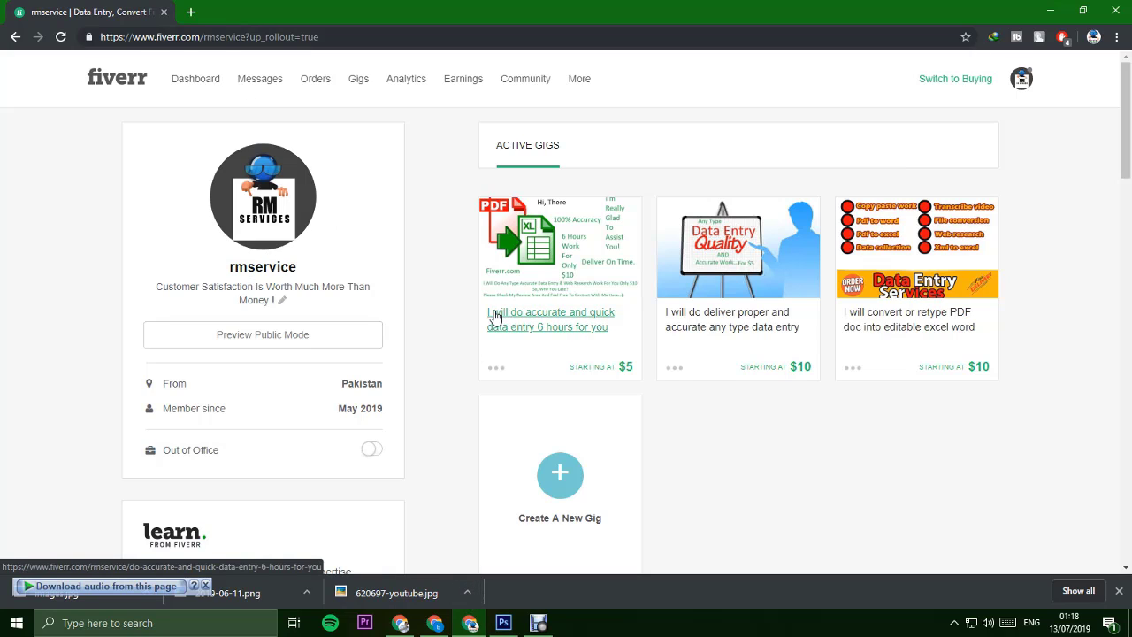
click(550, 466)
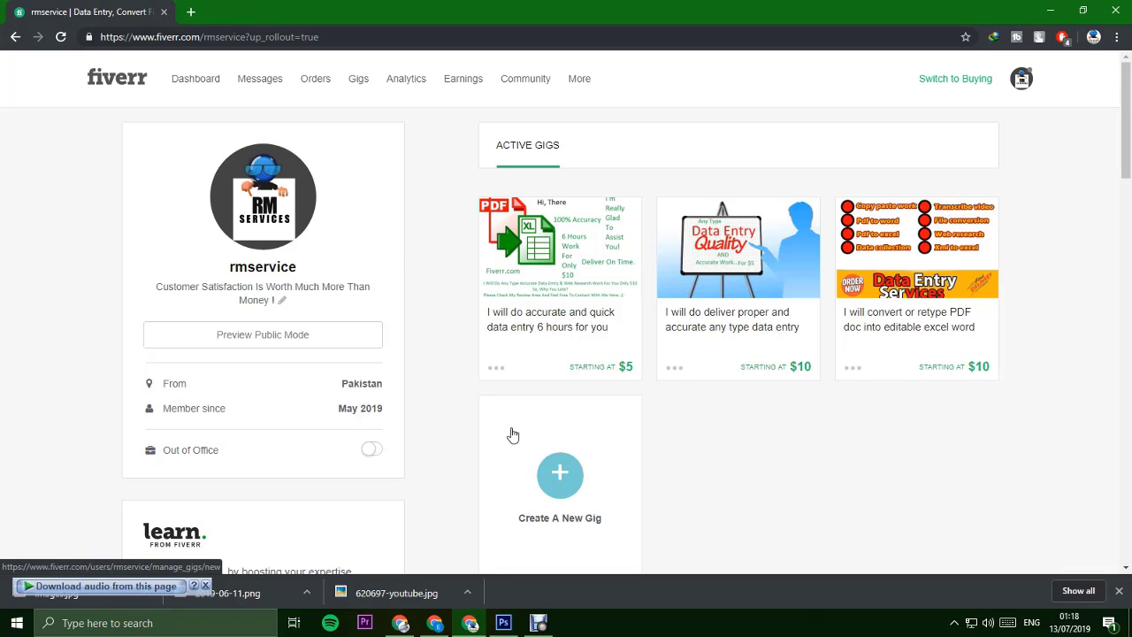
click(1053, 12)
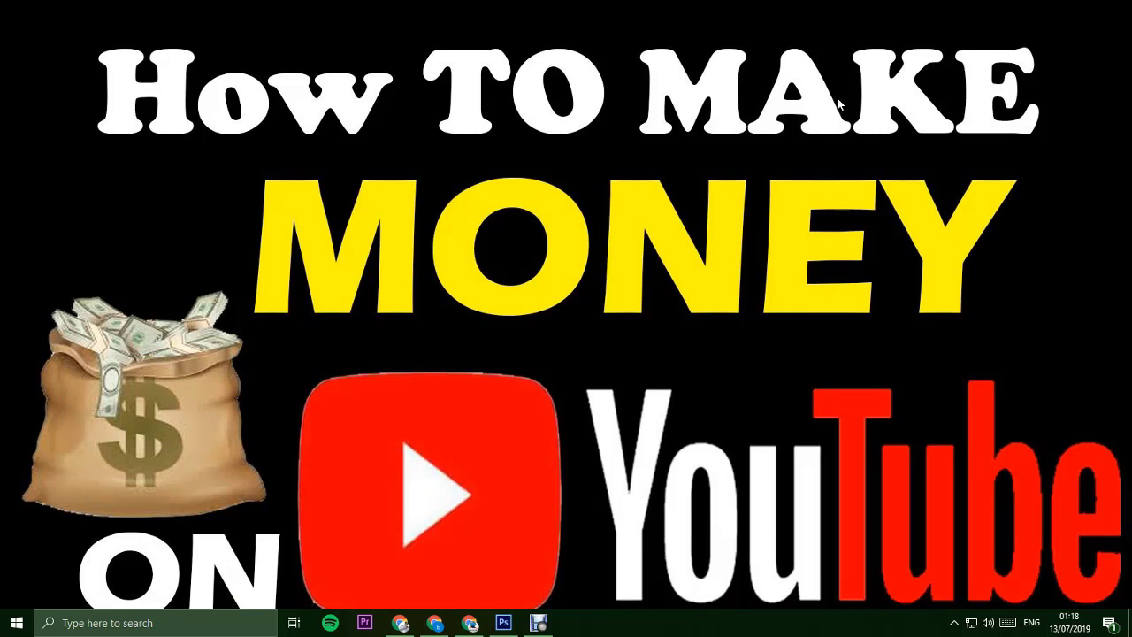
click(442, 624)
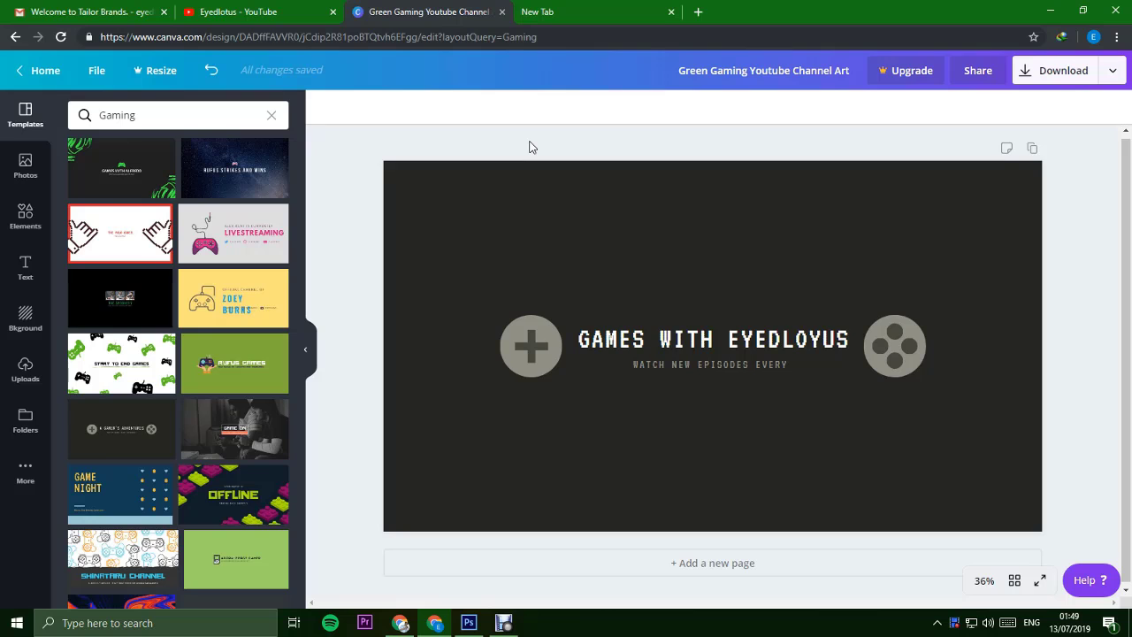
Apply the pink LIVESTREAMING game-controller template to the channel art, then go to Canva's home page.
click(300, 9)
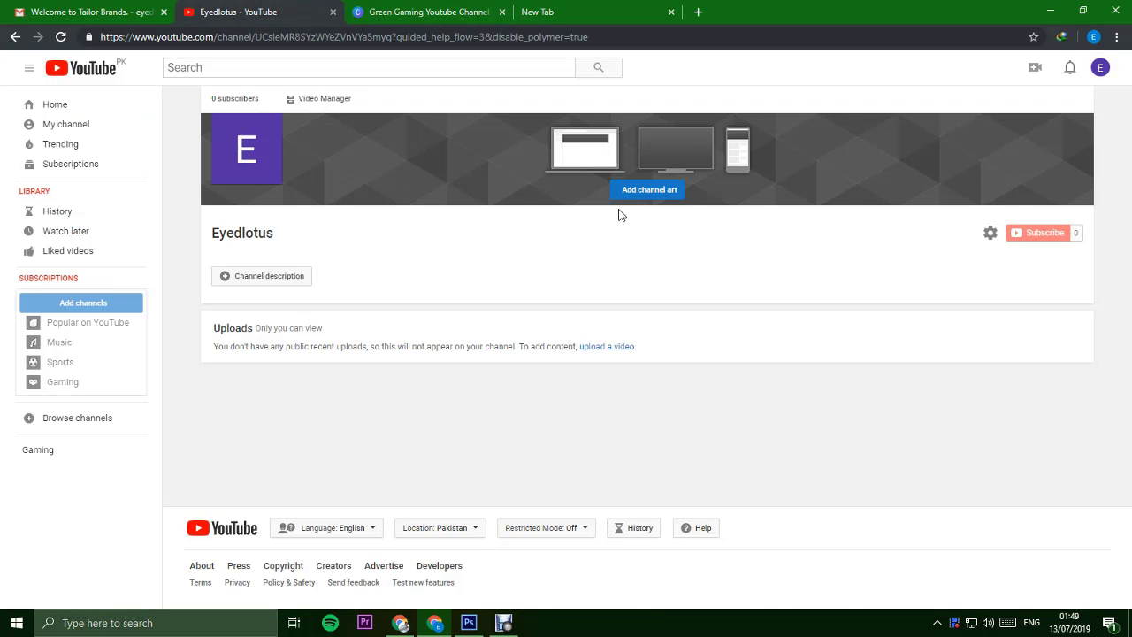
click(455, 9)
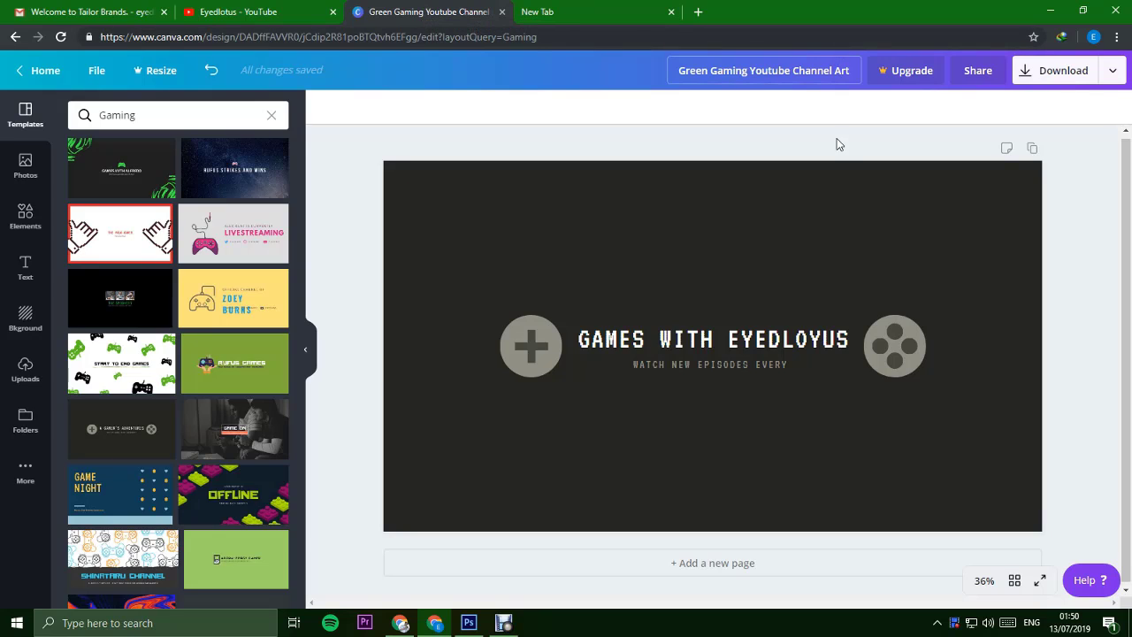
click(268, 239)
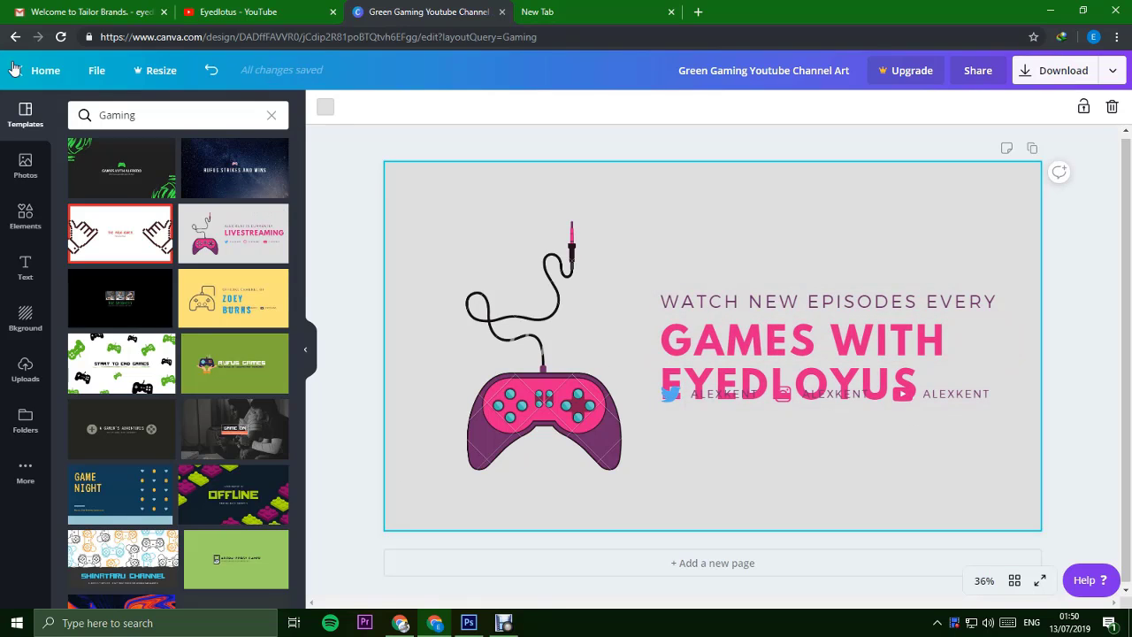
click(39, 71)
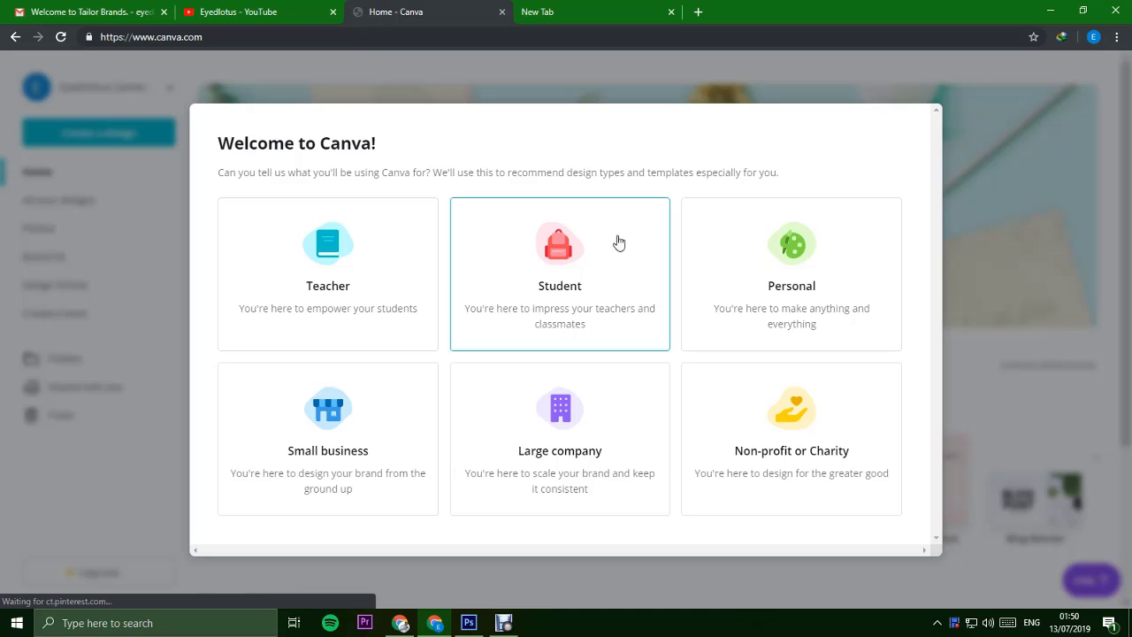
Choose Personal use, create a blank Facebook Ad design from a 'face' search, and return to Your designs.
click(749, 280)
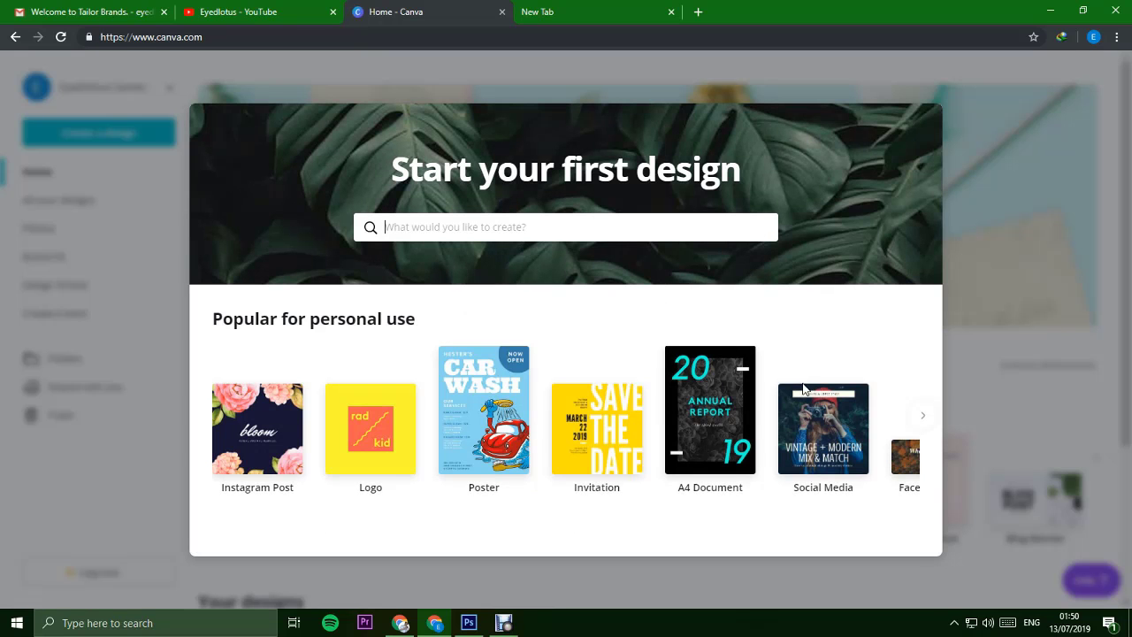
text(f)
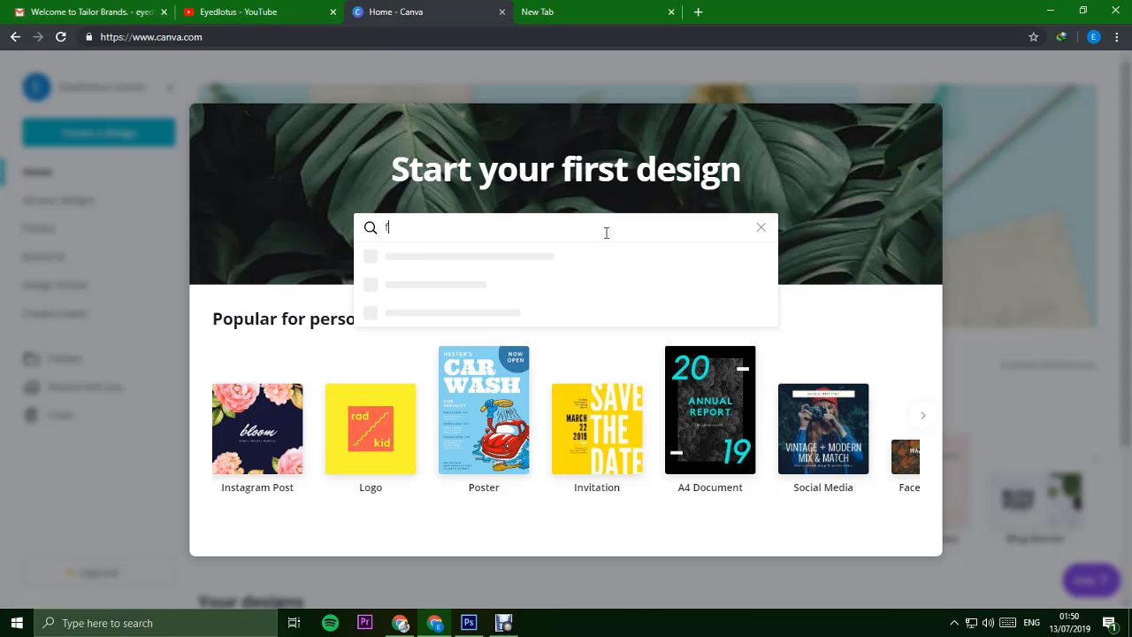
text(ace)
key(Return)
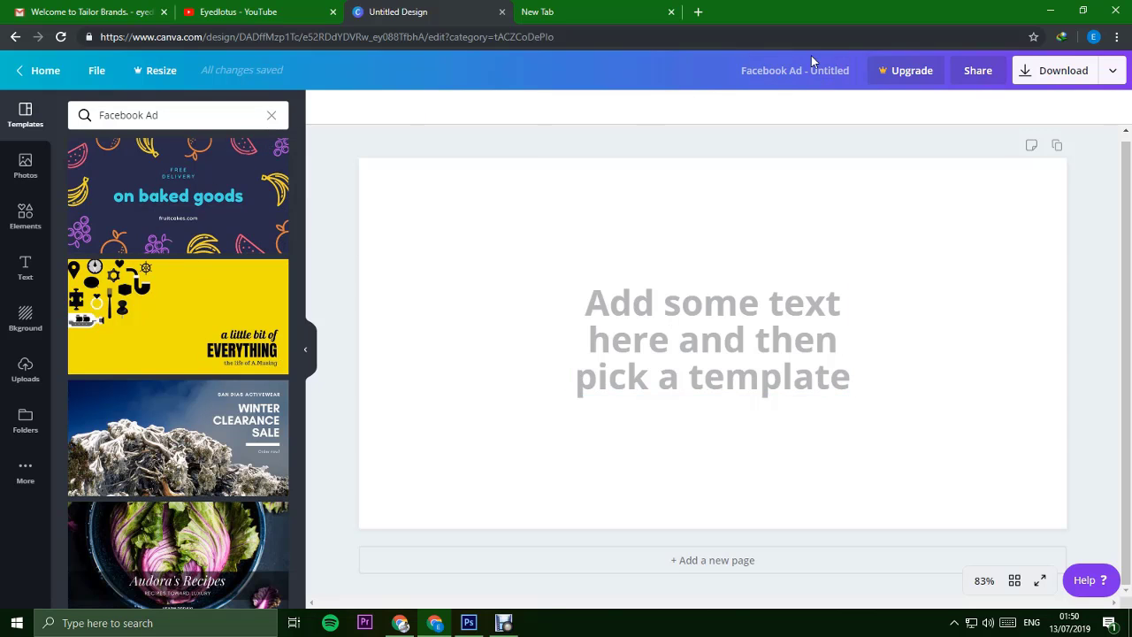
click(15, 72)
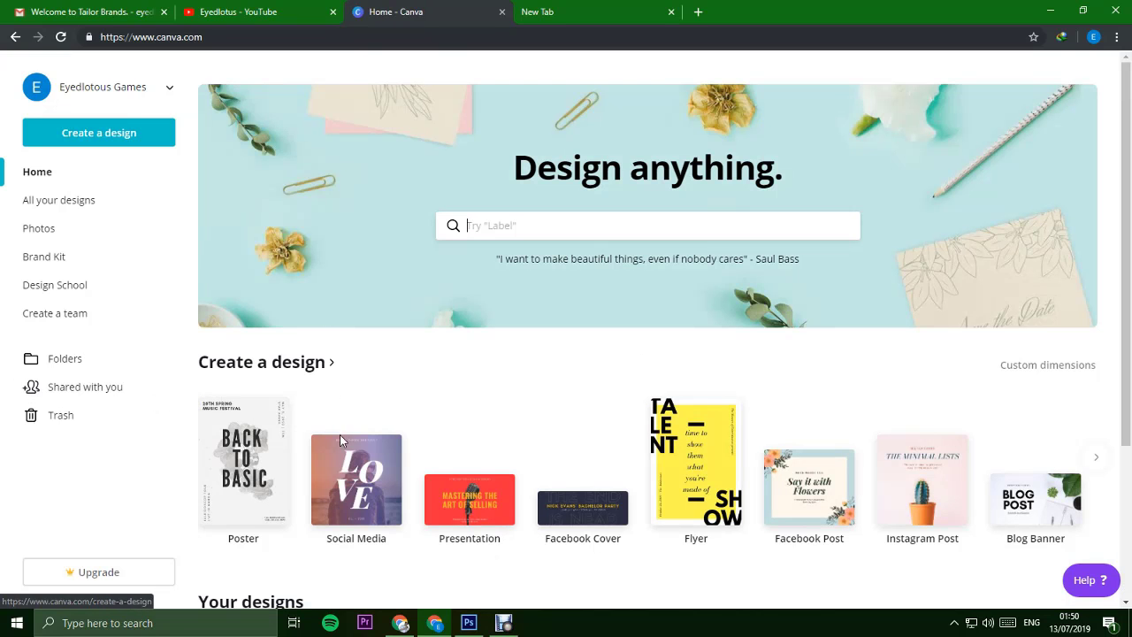
scroll(338, 444, down, 3)
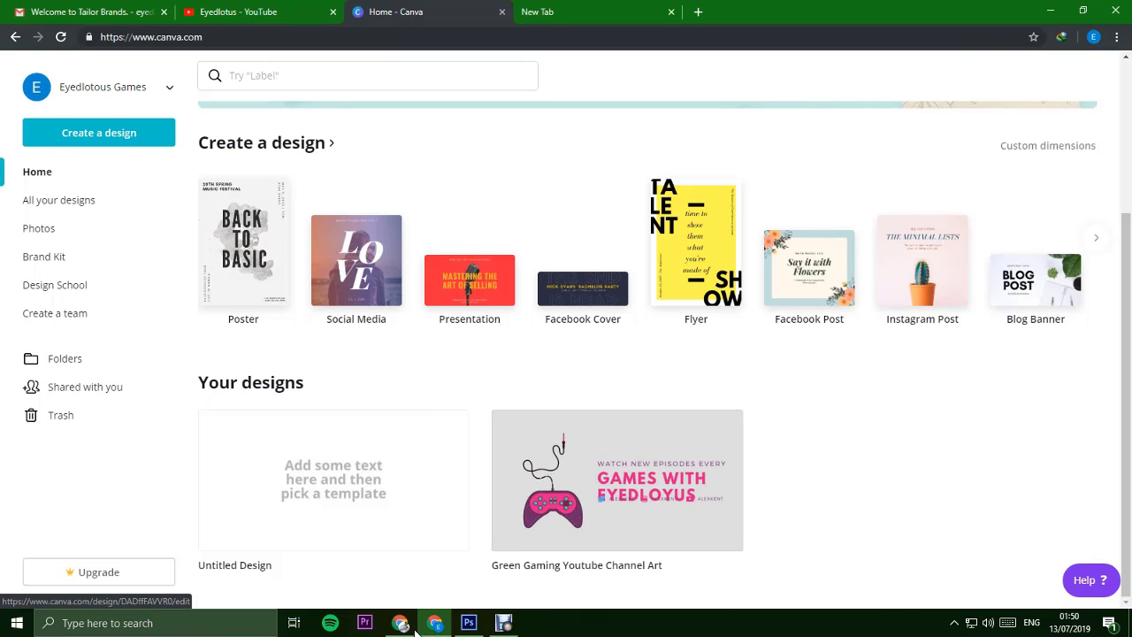
Upload the Green Gaming Youtube Channel Art PNG from Pictures as the Eyedlotus channel banner.
click(245, 6)
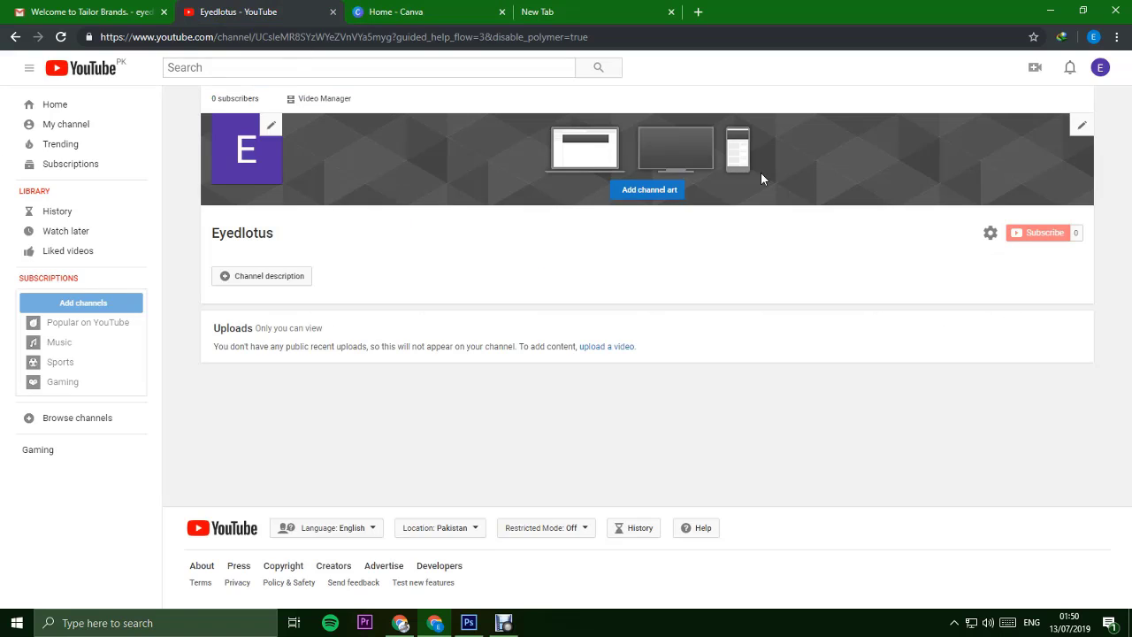
click(652, 191)
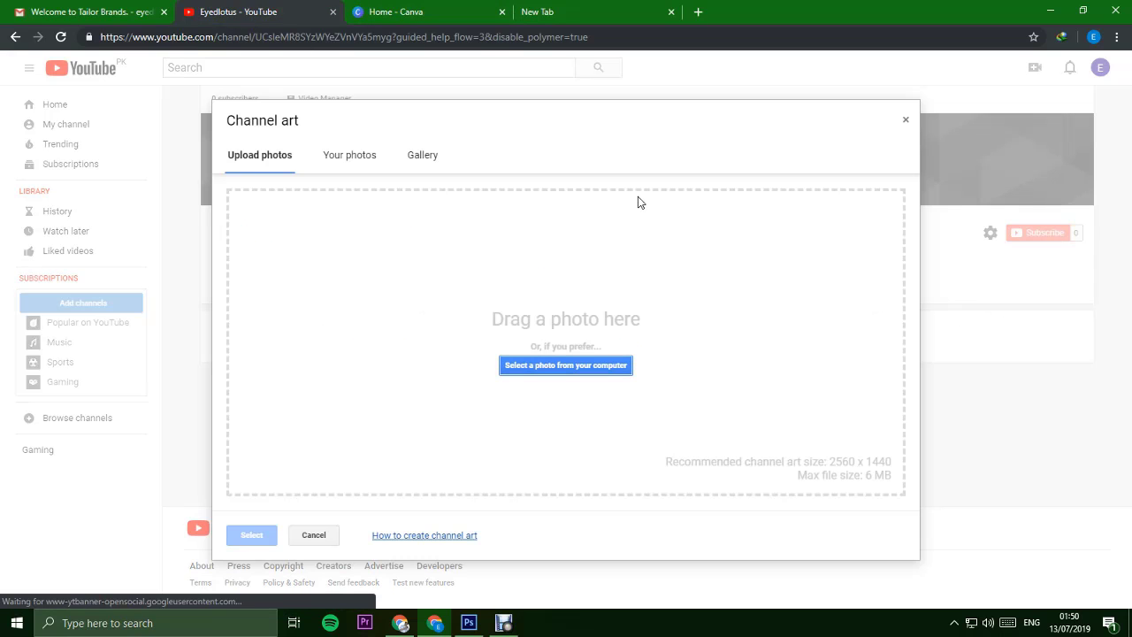
click(560, 359)
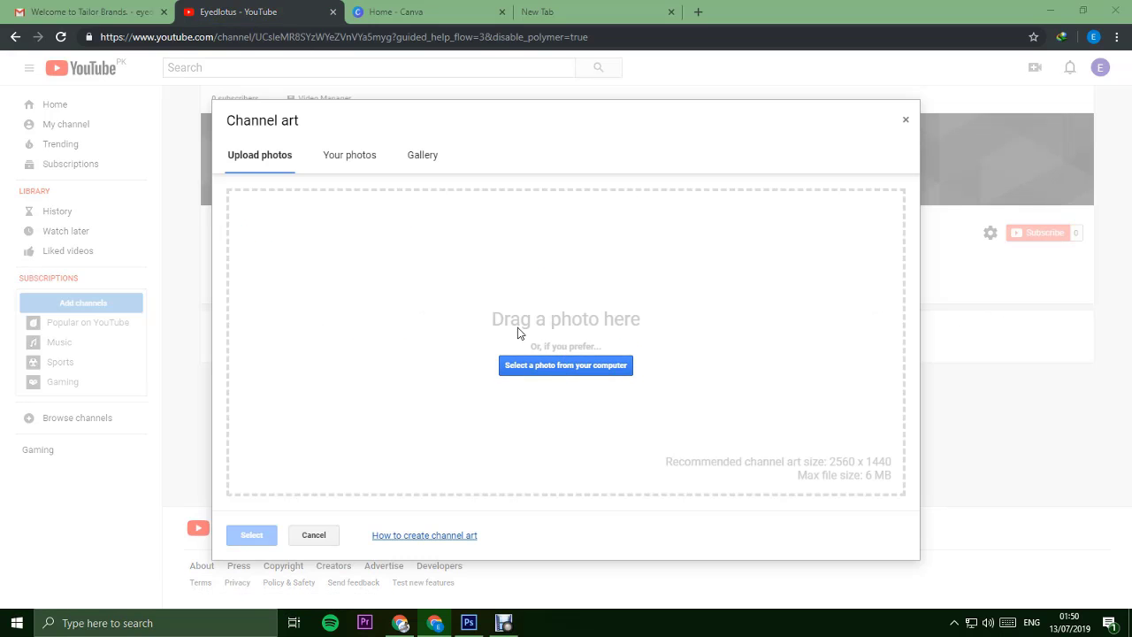
click(194, 339)
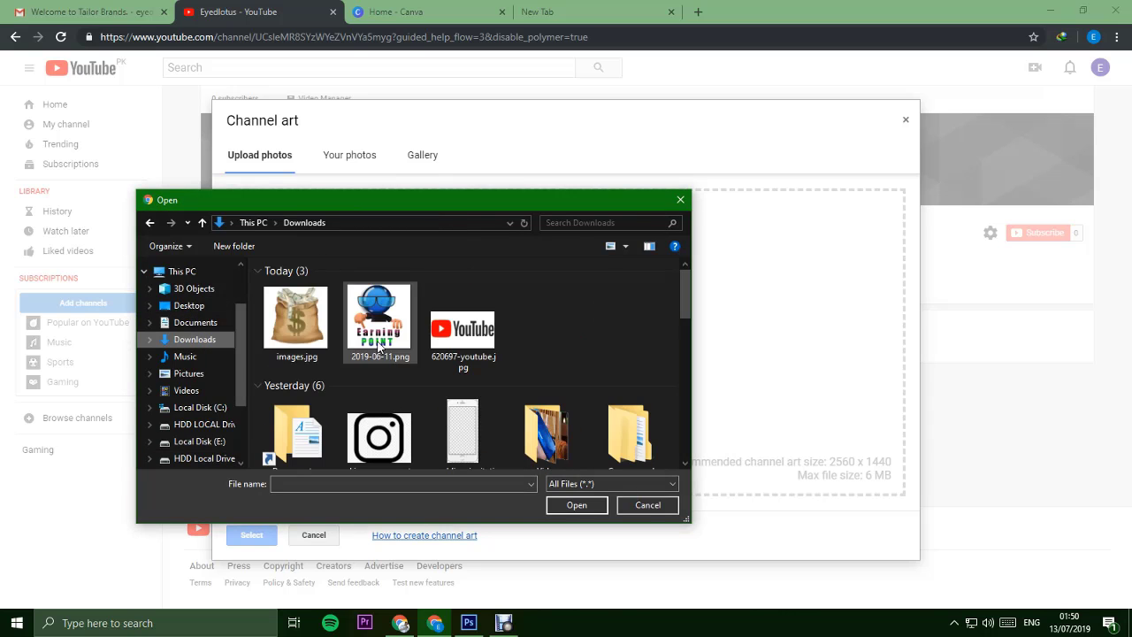
click(188, 373)
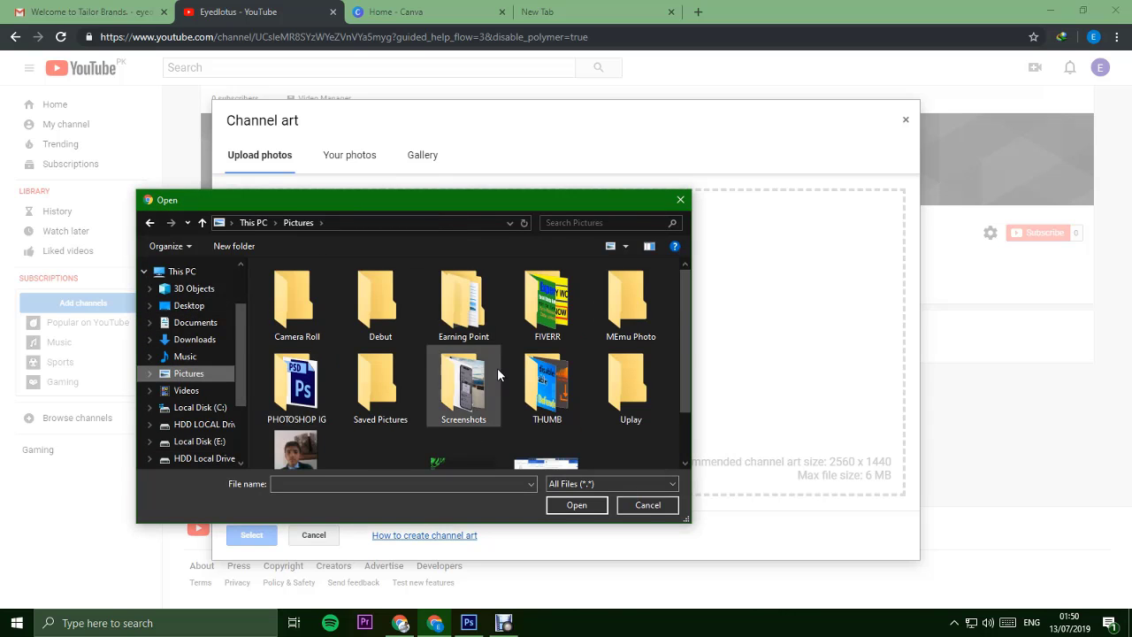
scroll(496, 368, down, 2)
click(461, 422)
double_click(462, 421)
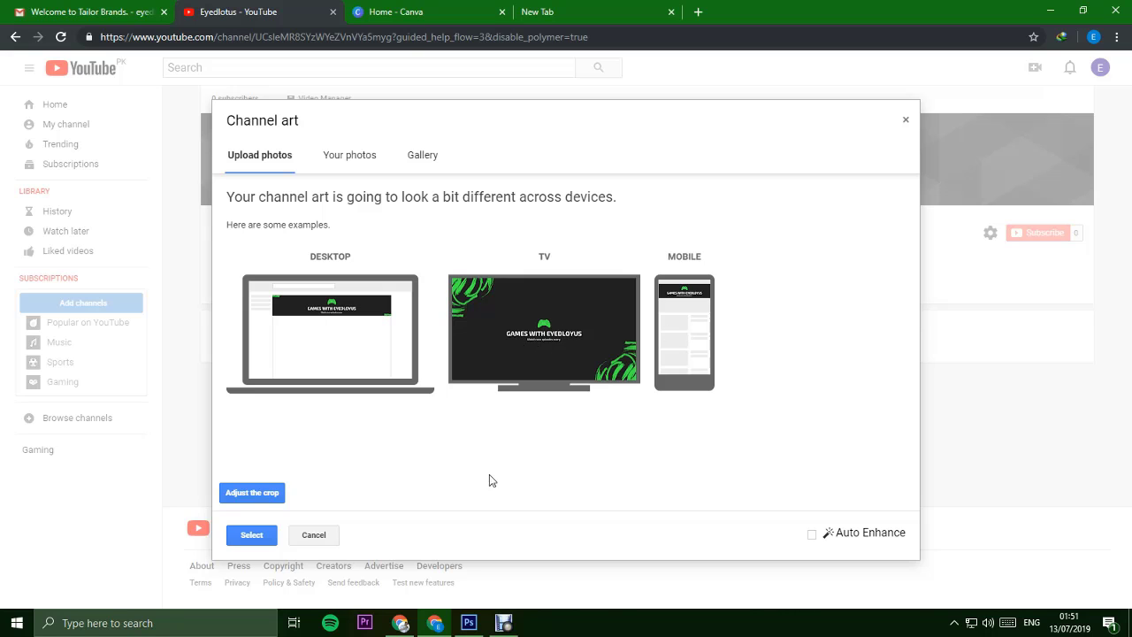
click(251, 534)
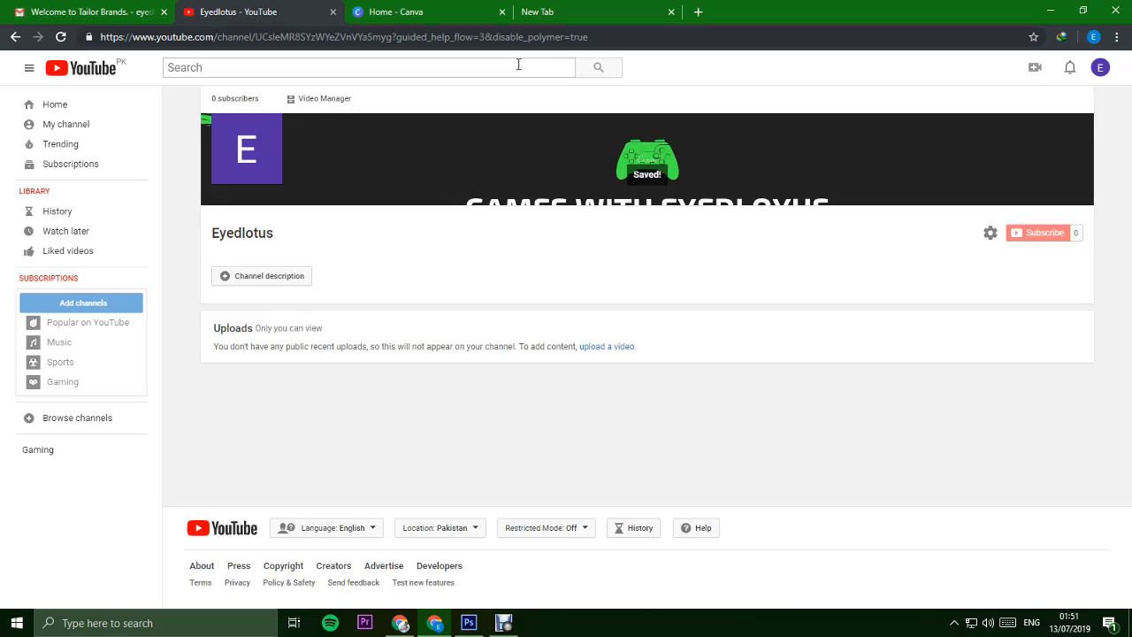
mouse_move(247, 149)
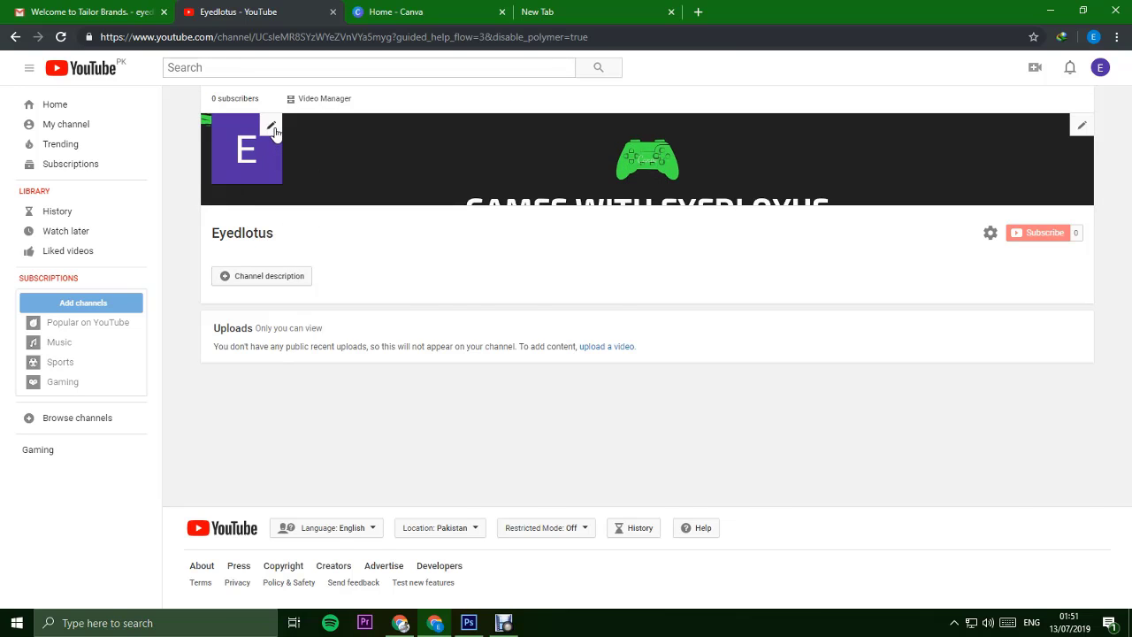
Start editing the channel icon and bring up the Google About me photo picker.
click(273, 127)
click(713, 359)
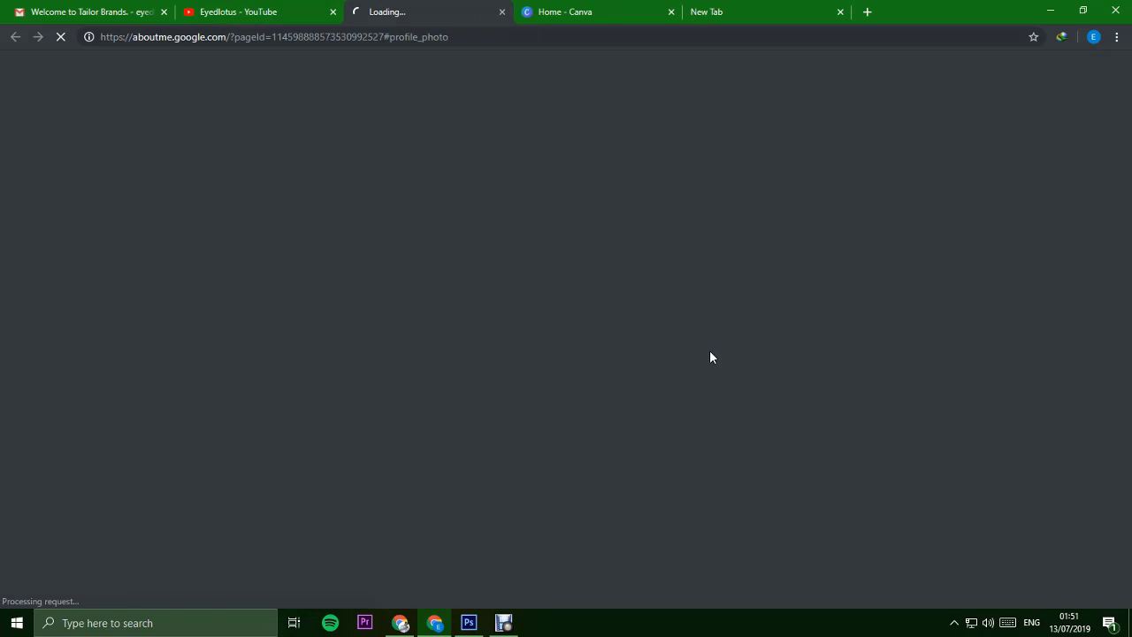
click(439, 243)
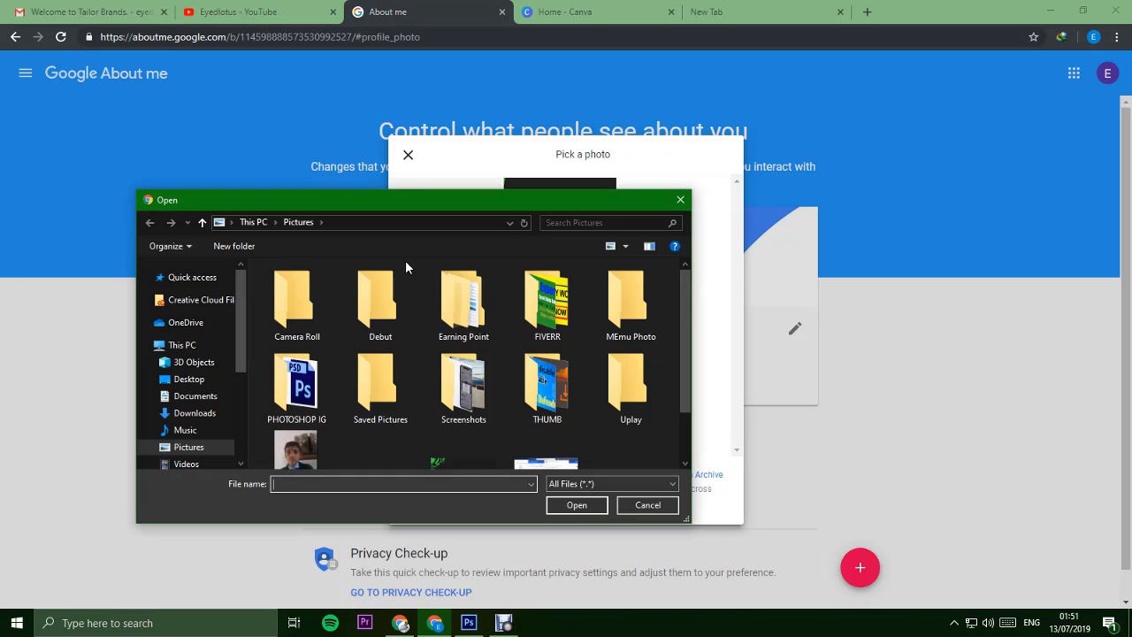
scroll(369, 389, down, 1)
scroll(427, 369, up, 1)
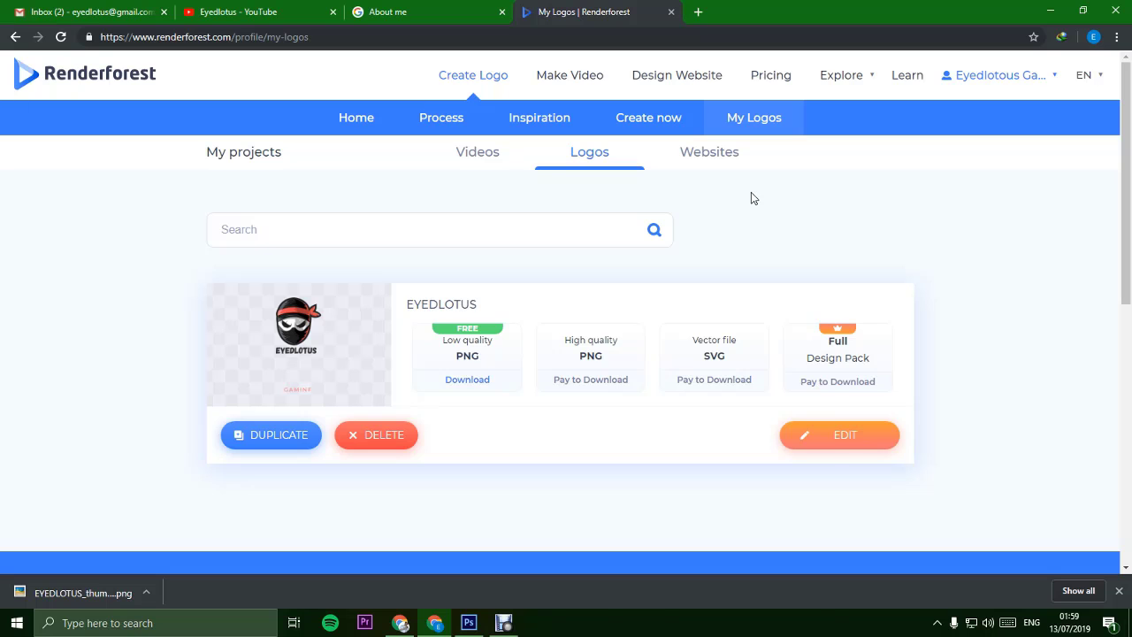
Preview the downloaded EYEDLOTUS logo PNG, close the viewer, and return to the About me tab.
click(123, 600)
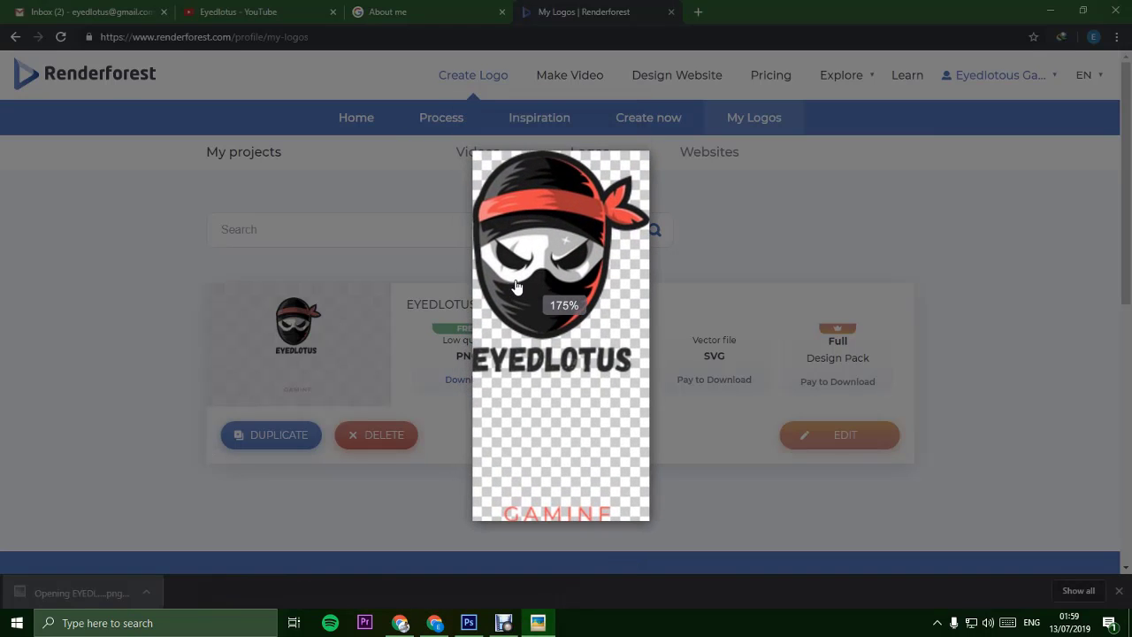
click(766, 174)
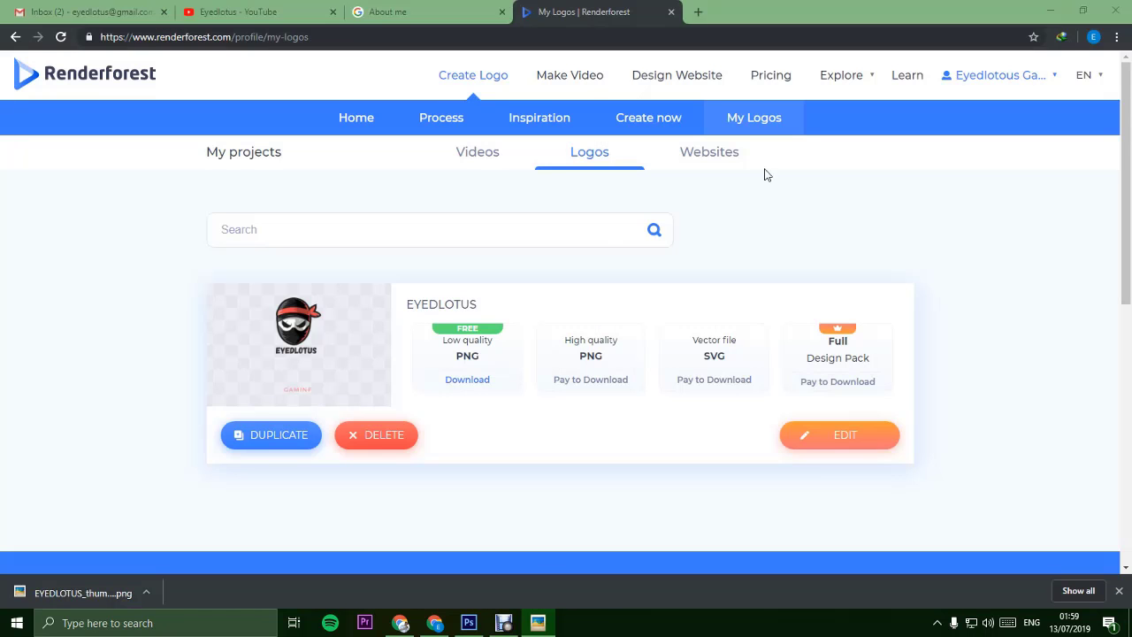
click(468, 622)
click(40, 10)
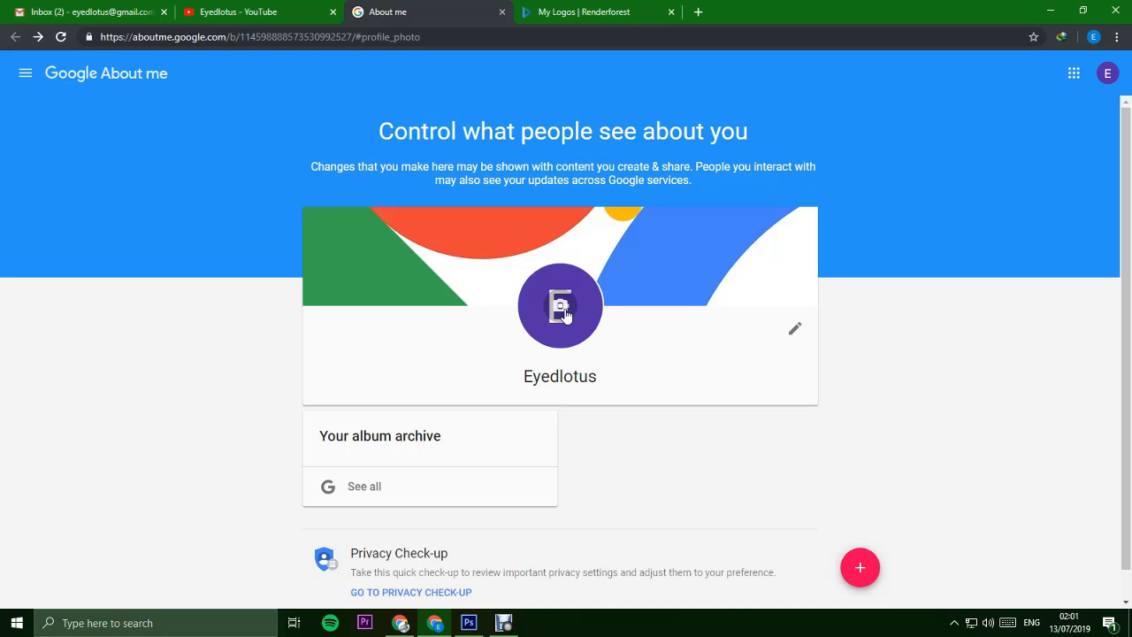
Upload logo.png from Downloads as the Google profile picture and confirm the crop.
click(564, 314)
click(469, 276)
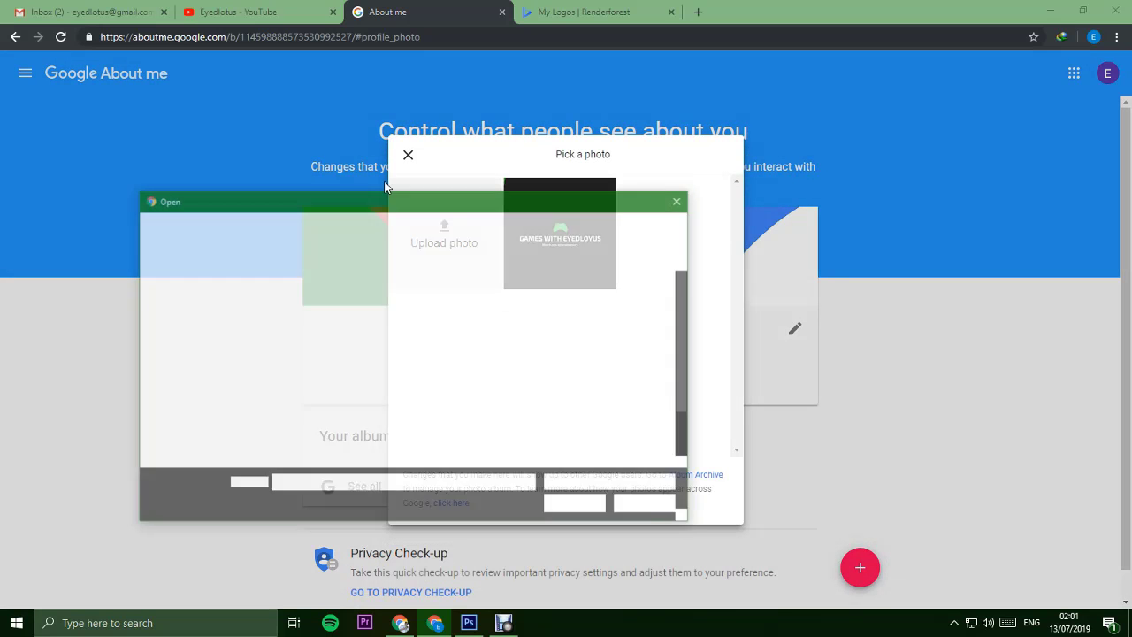
click(190, 412)
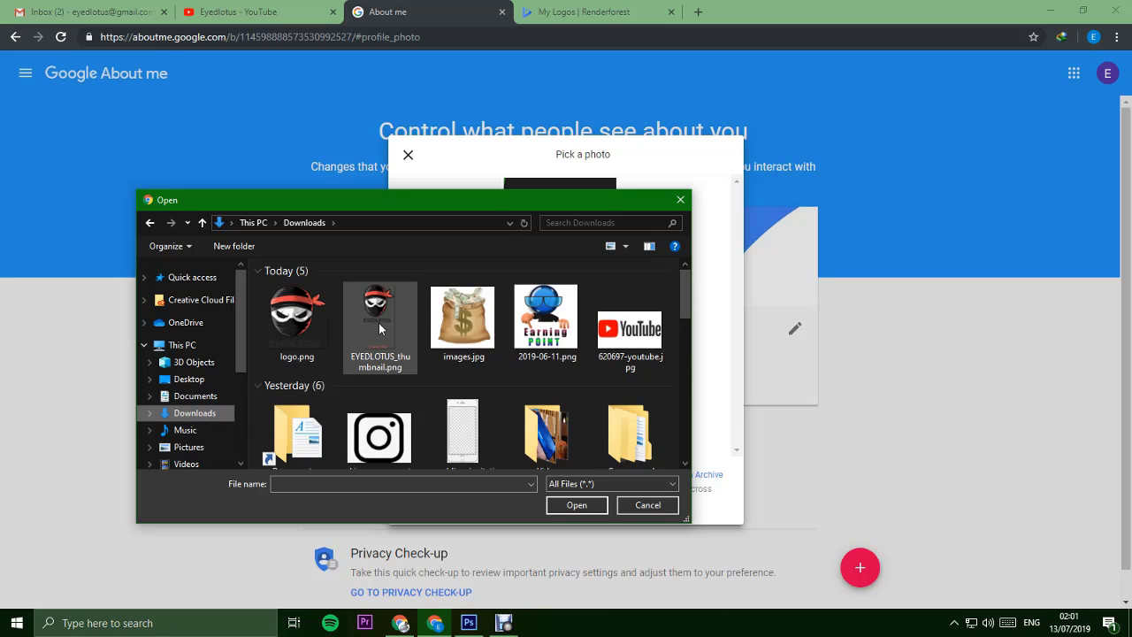
double_click(297, 318)
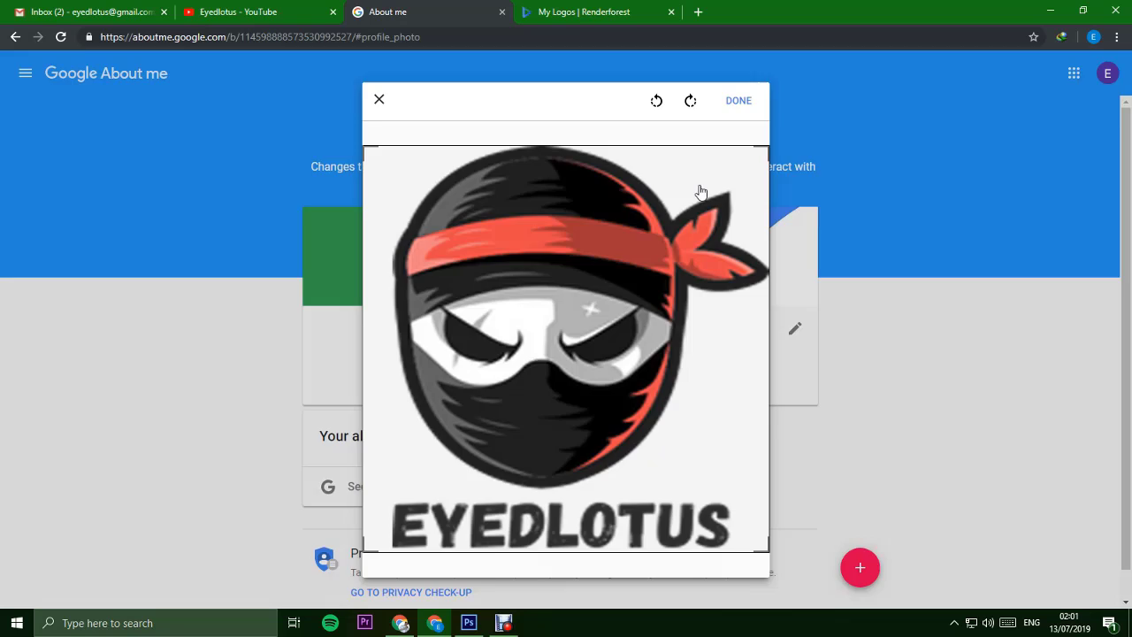
click(738, 101)
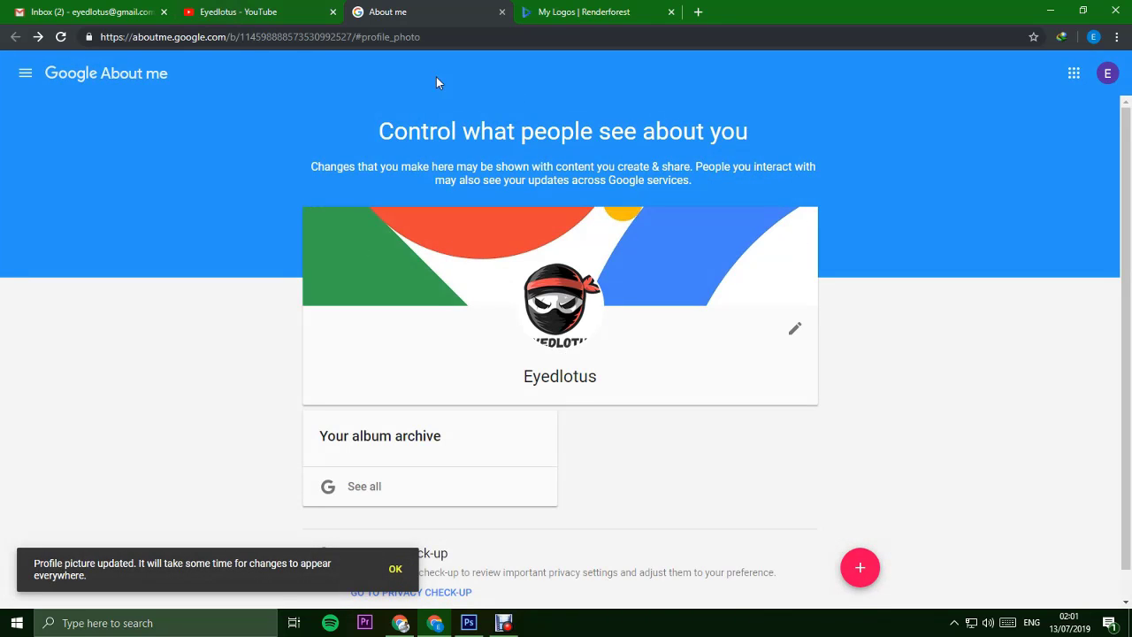
click(291, 10)
Reload the Eyedlotus channel page to confirm the GAMES WITH EYEDLOYUS banner is in place.
click(60, 38)
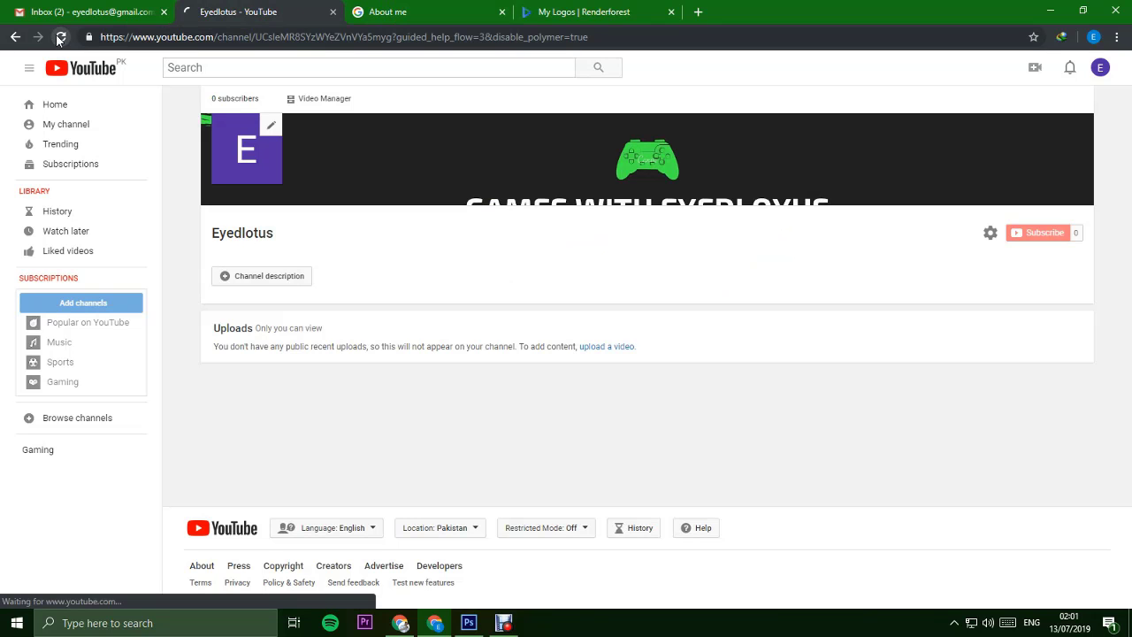